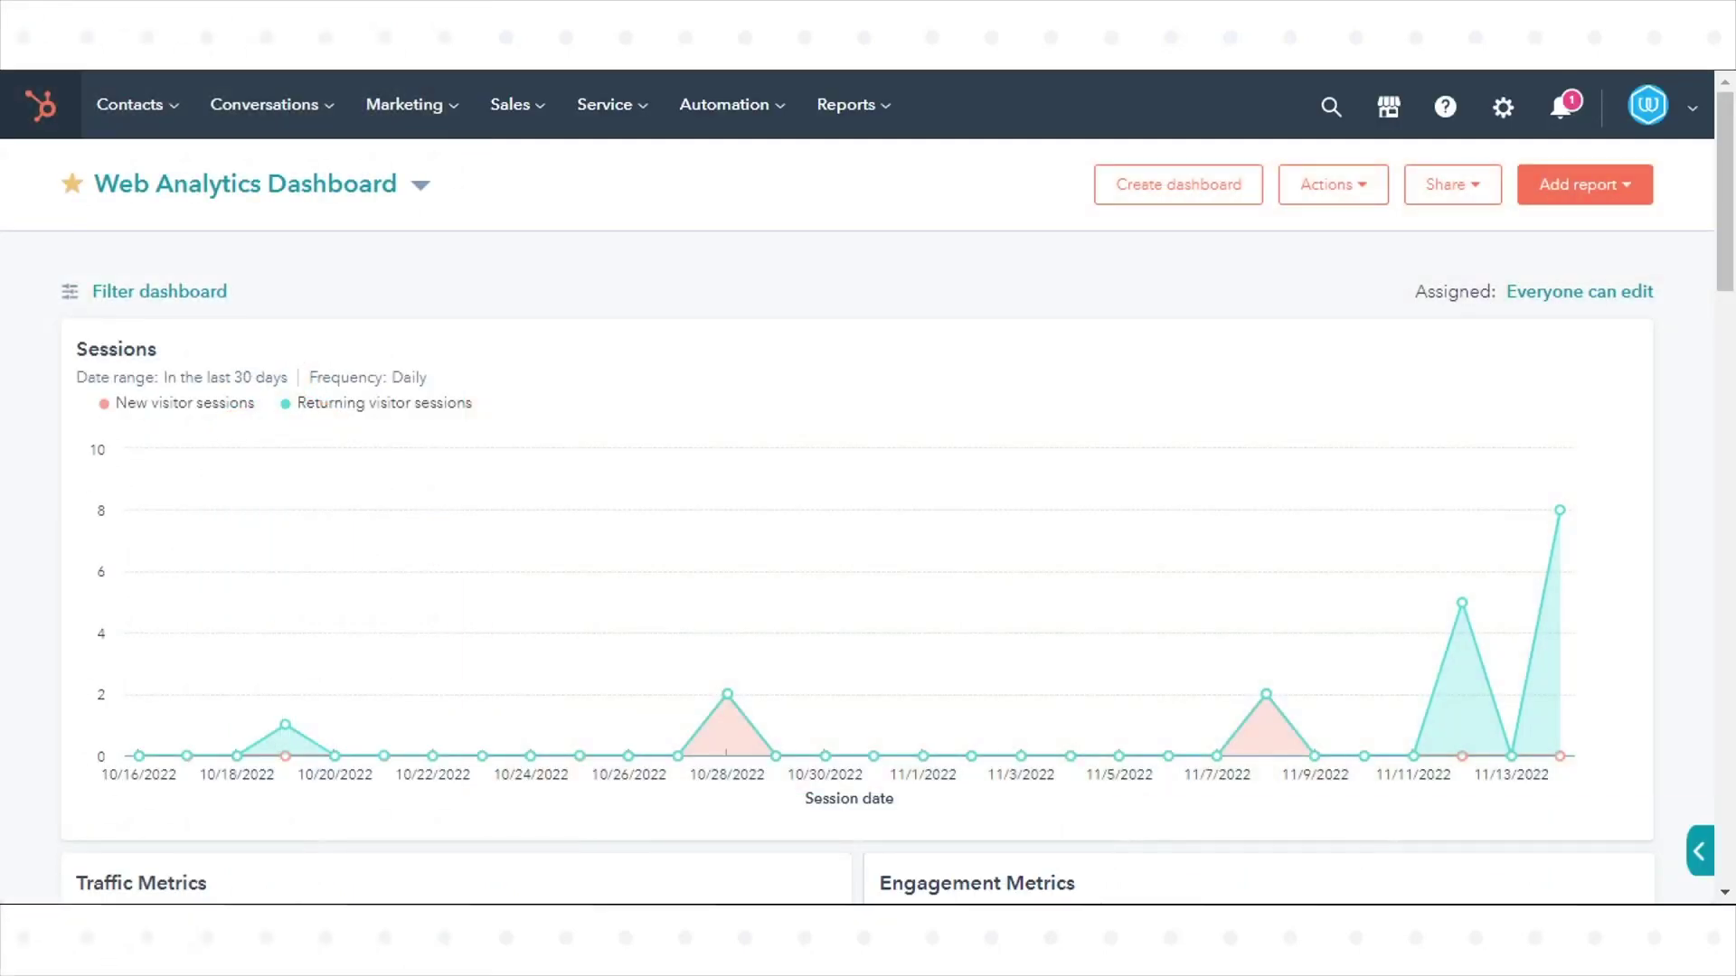
Step: Go to Marketing > Social and filter the posts to Drafts
left_click(407, 116)
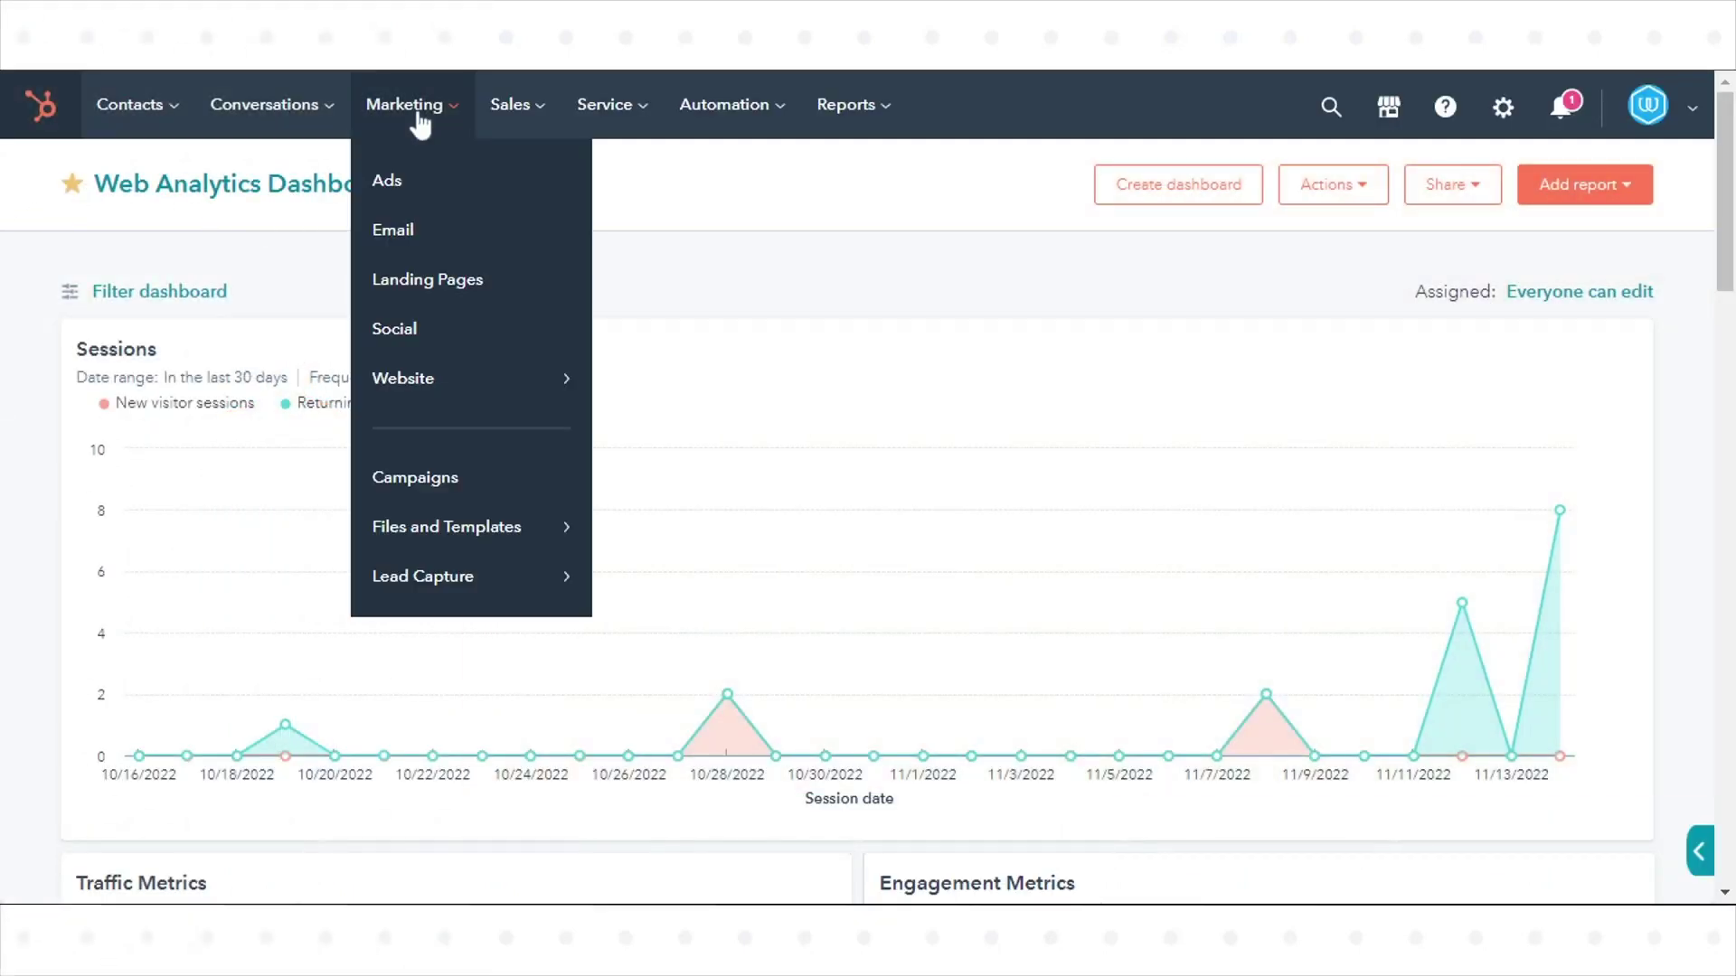
left_click(403, 341)
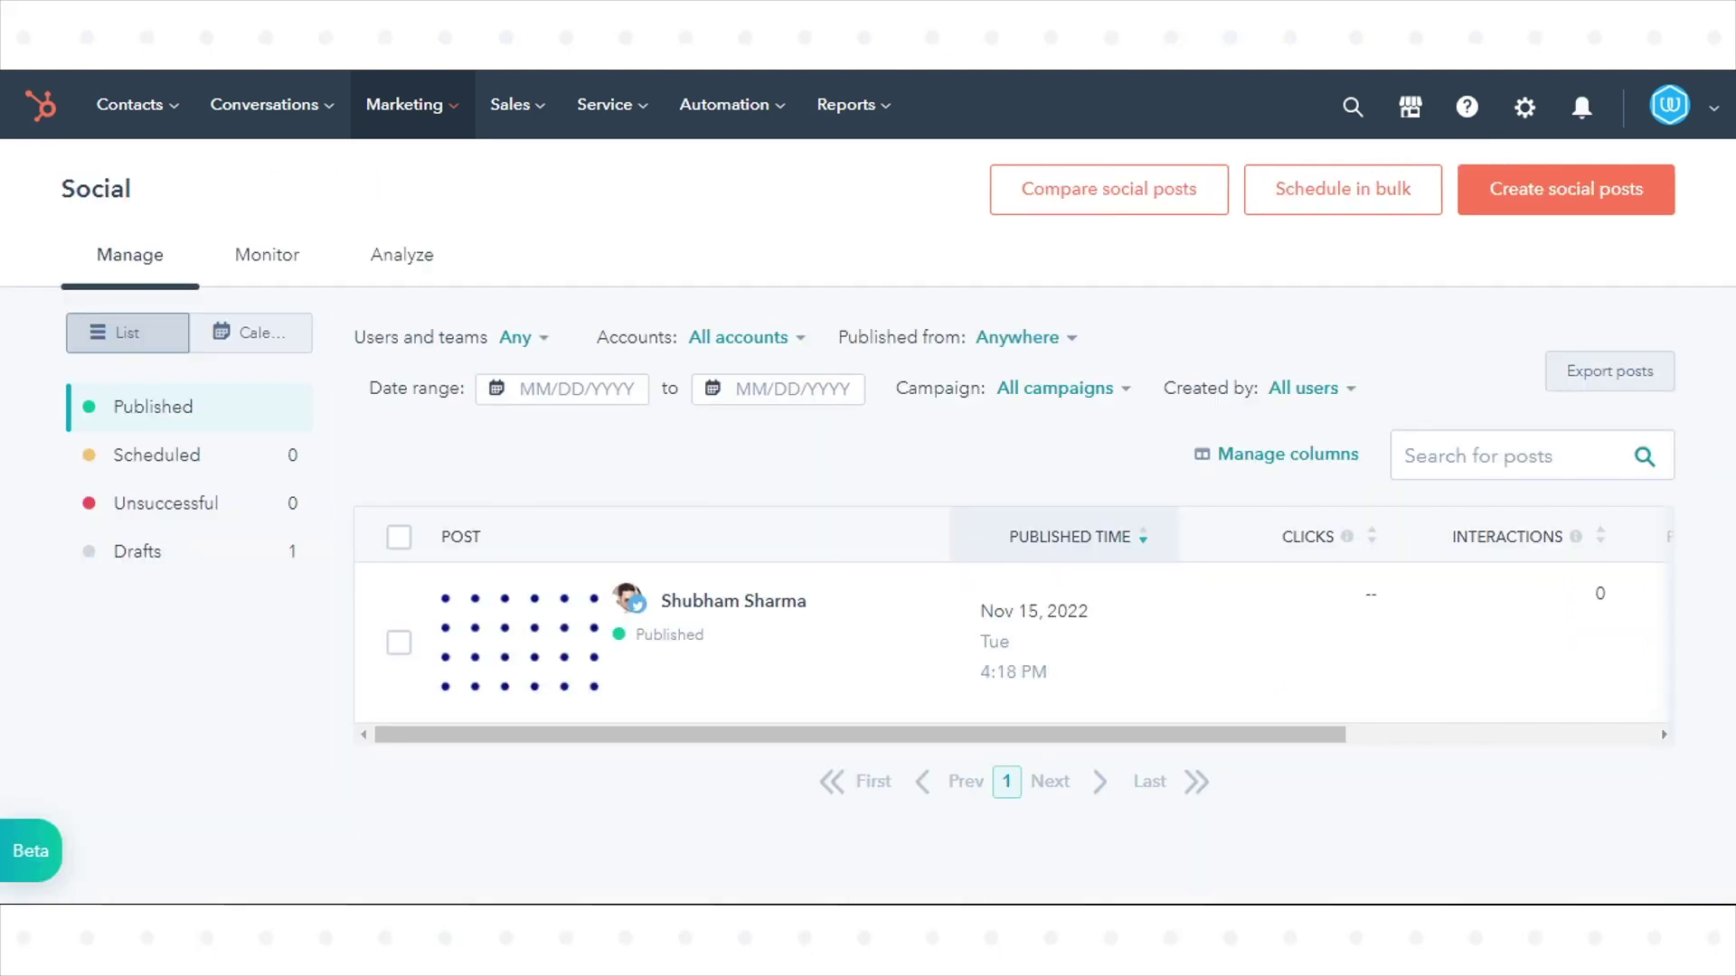
left_click(179, 564)
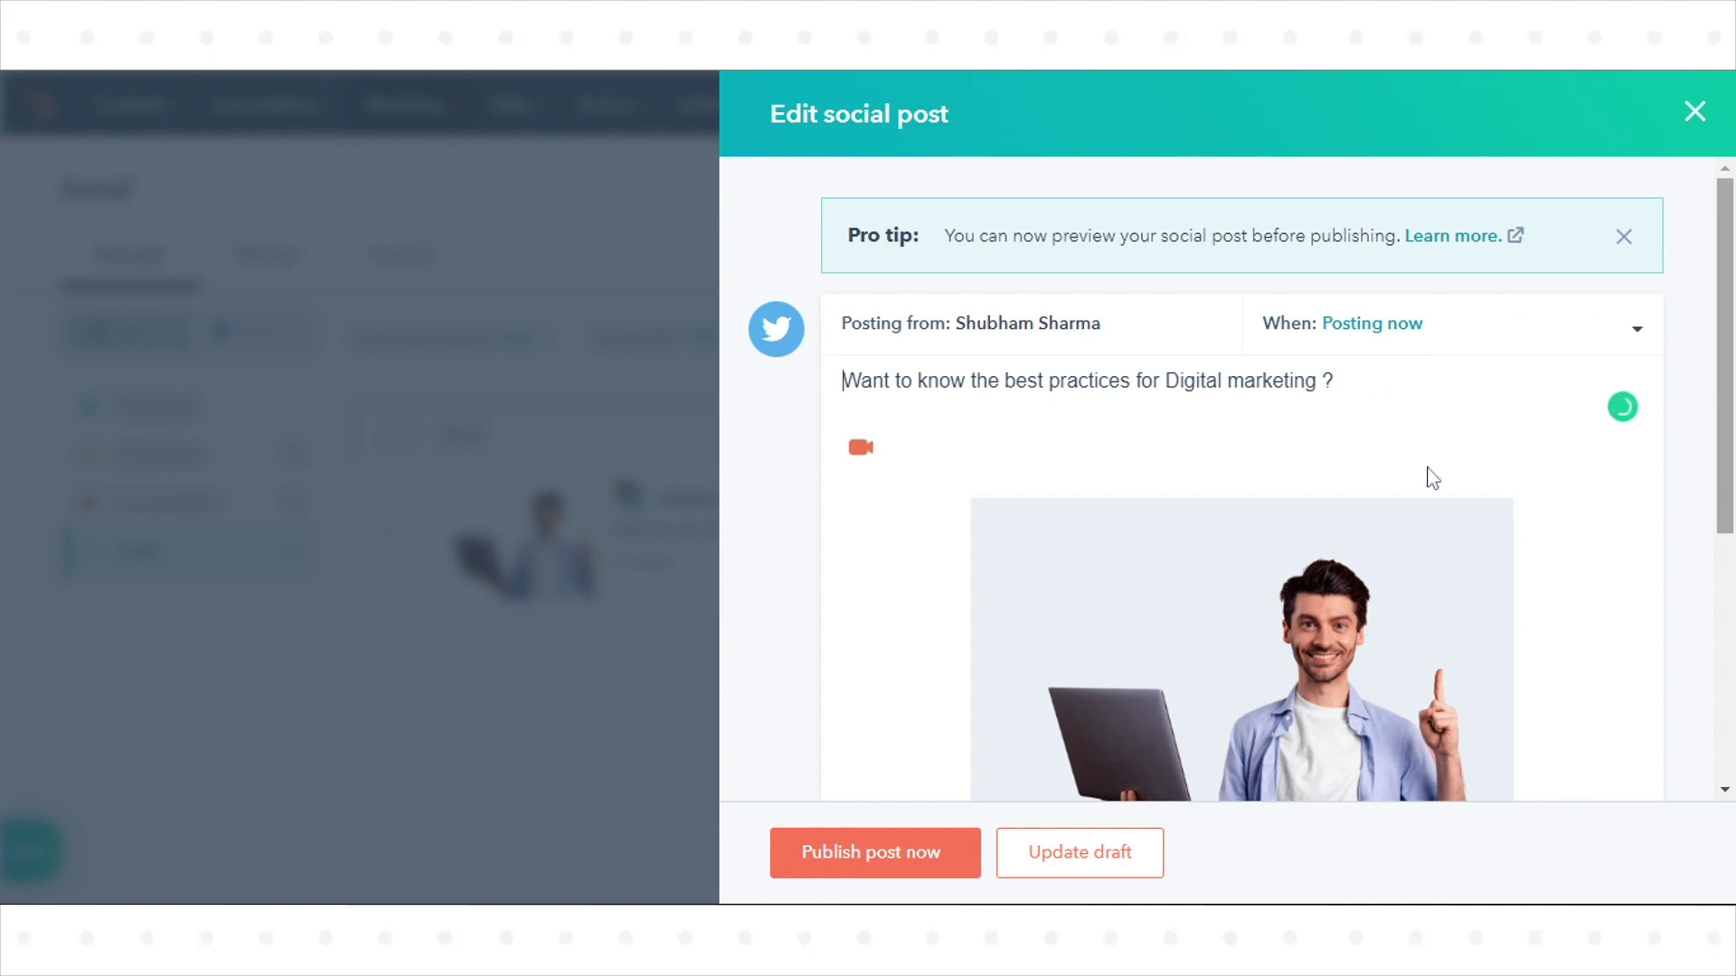
scroll(1451, 486, "down", 1)
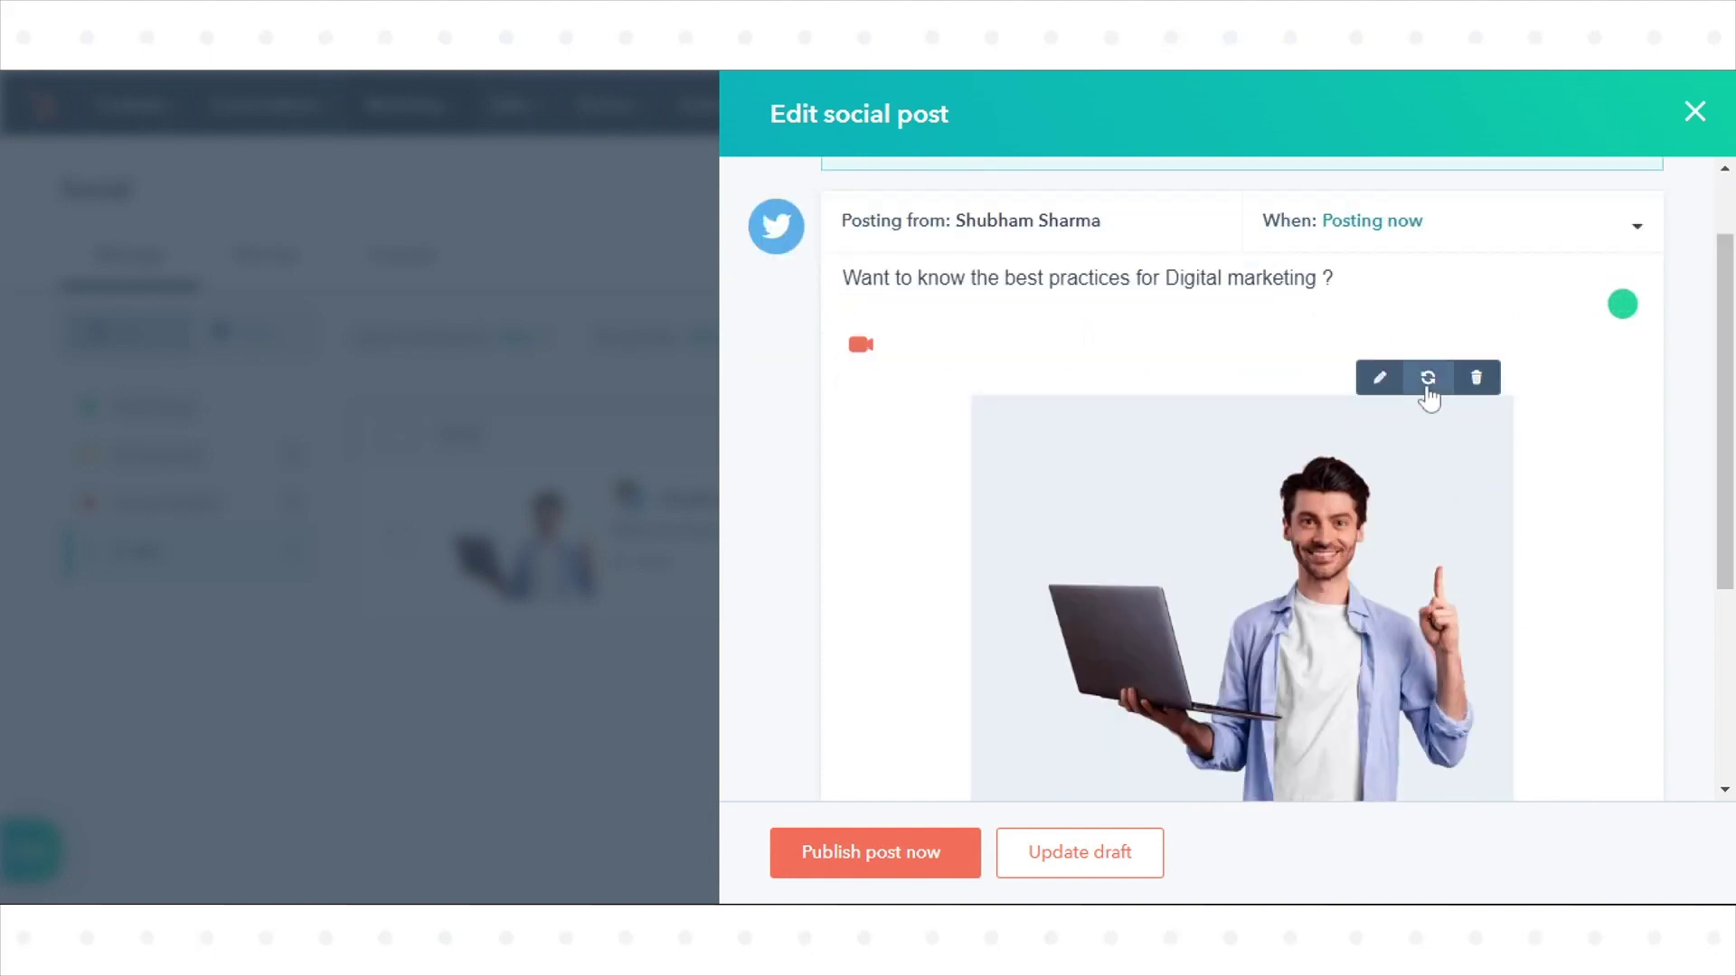
Step: Swap the laptop image for the office meeting photo from Recent images
left_click(1426, 377)
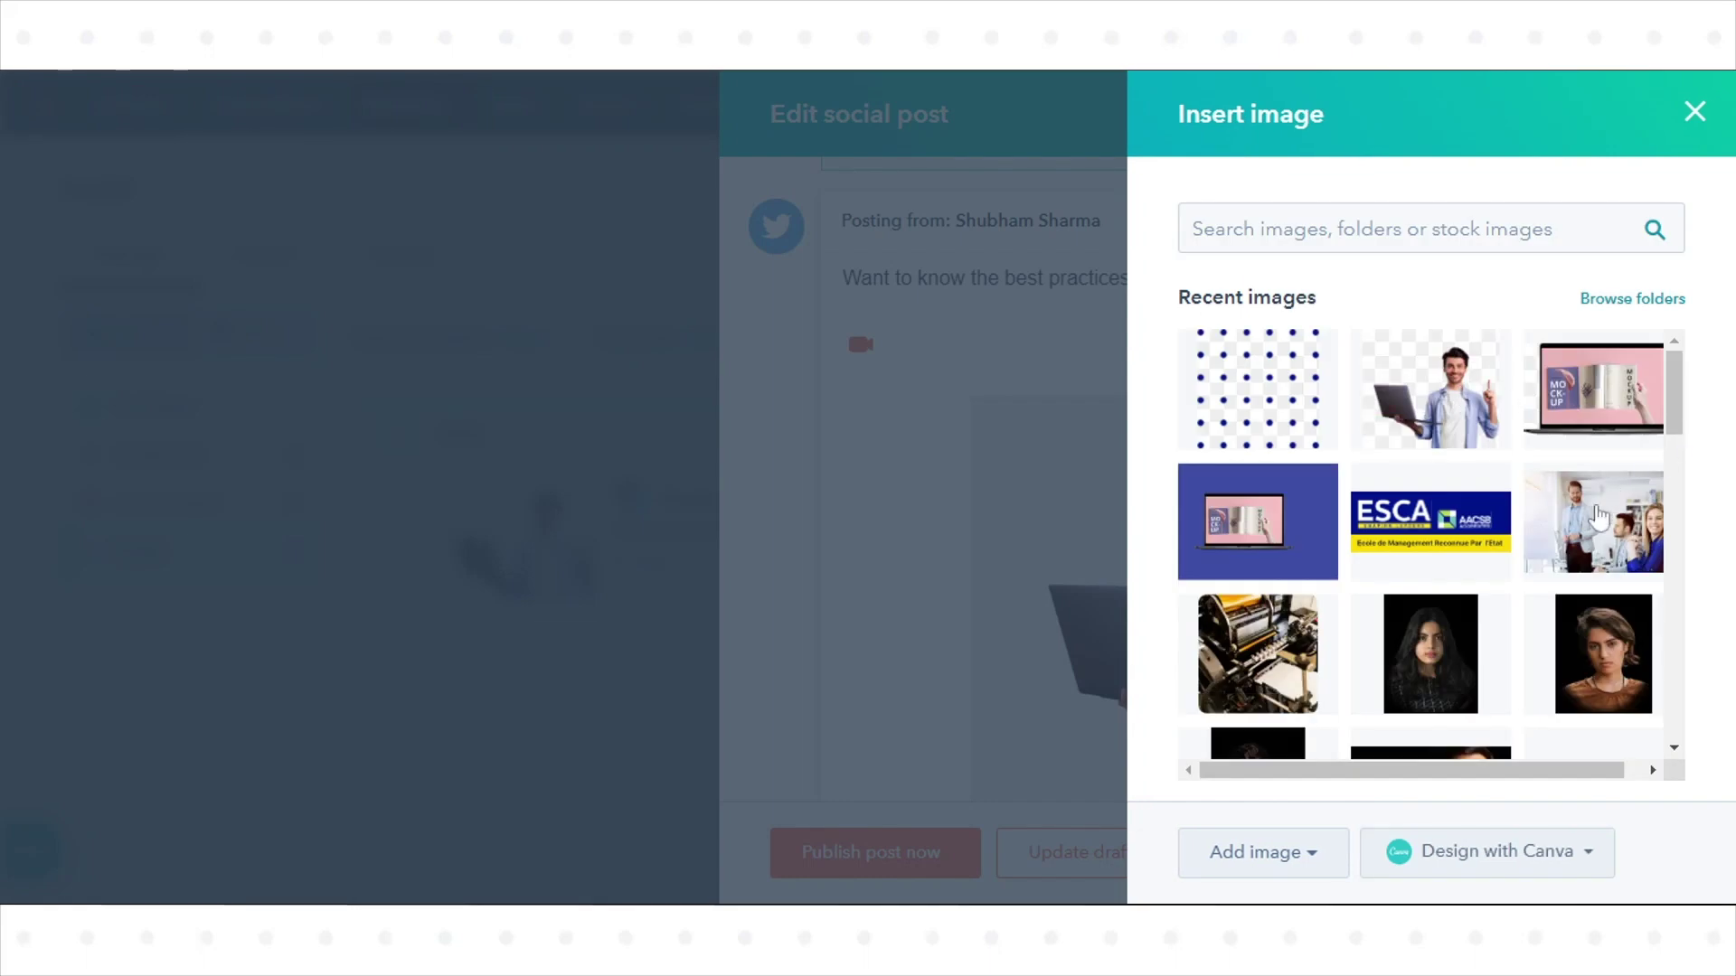
left_click(1598, 516)
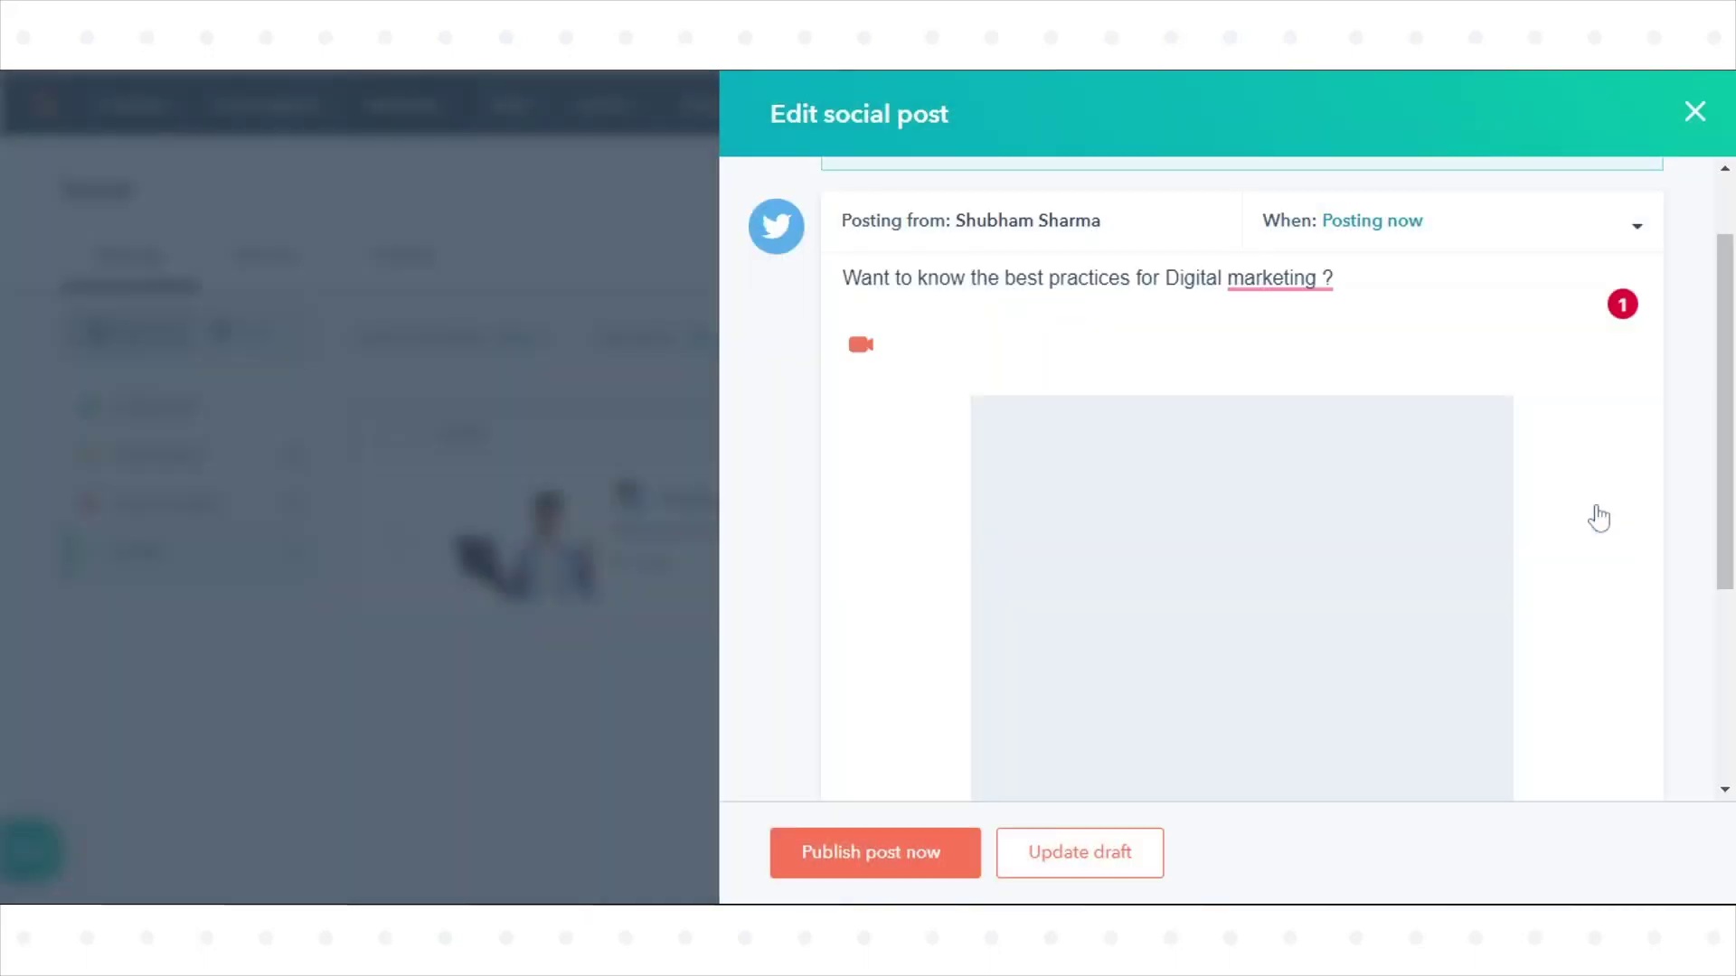
scroll(1241, 478, "down", 2)
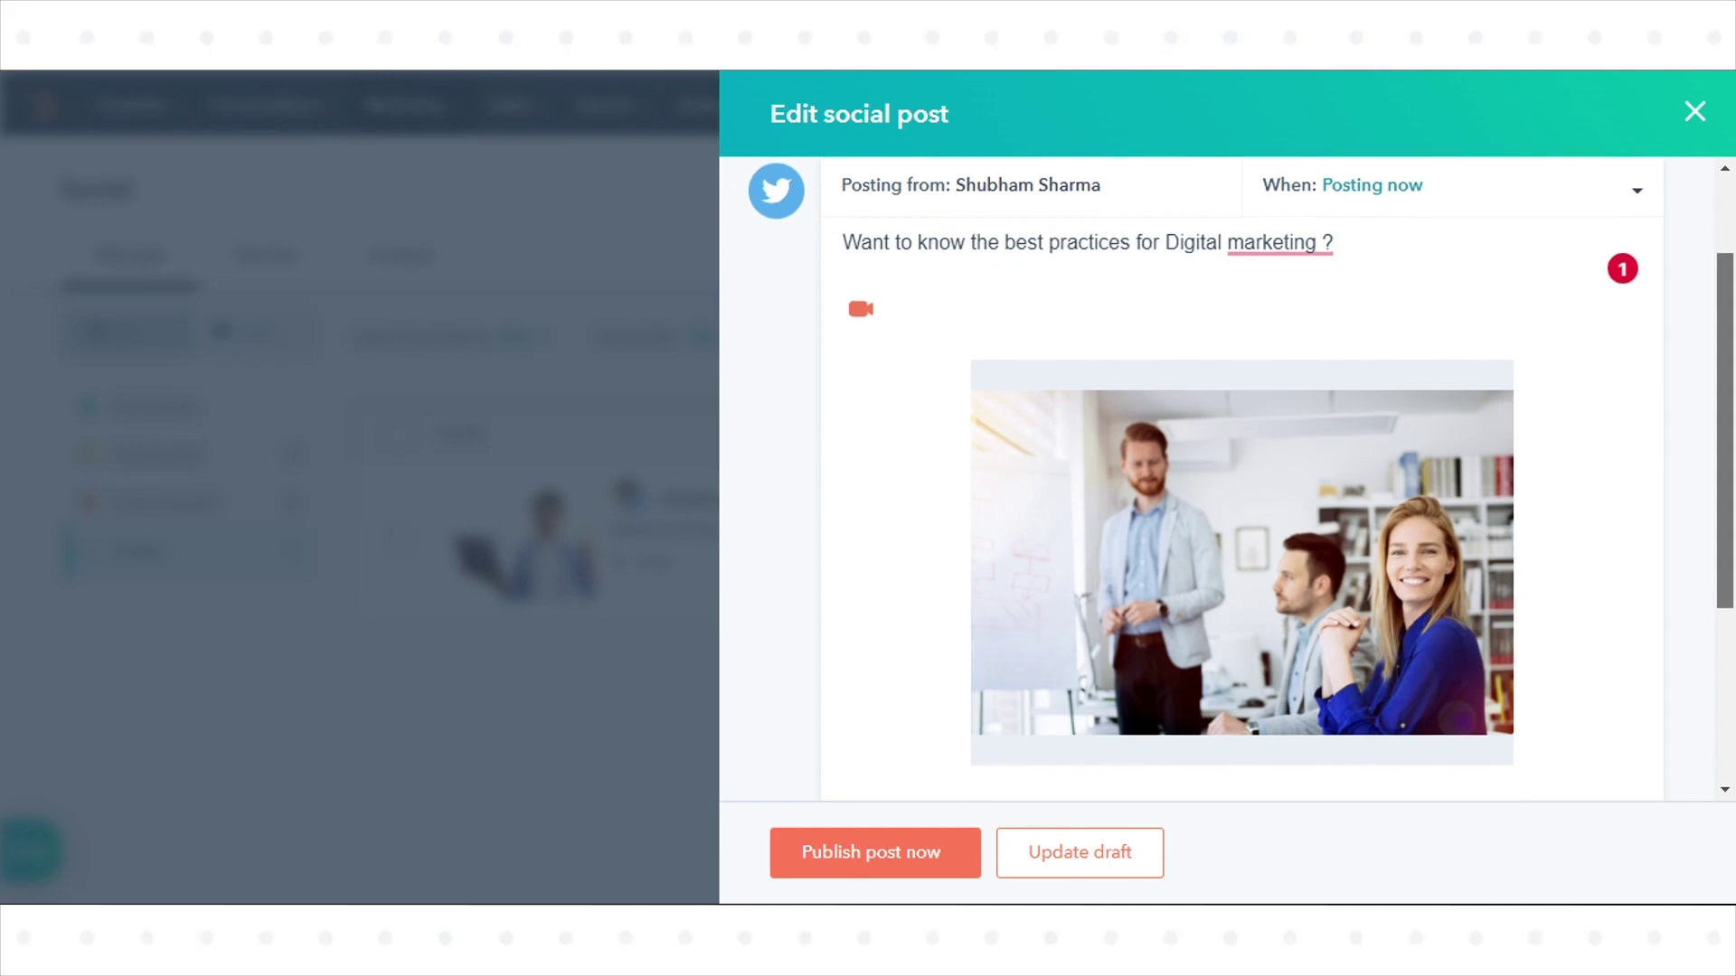
scroll(1613, 484, "up", 1)
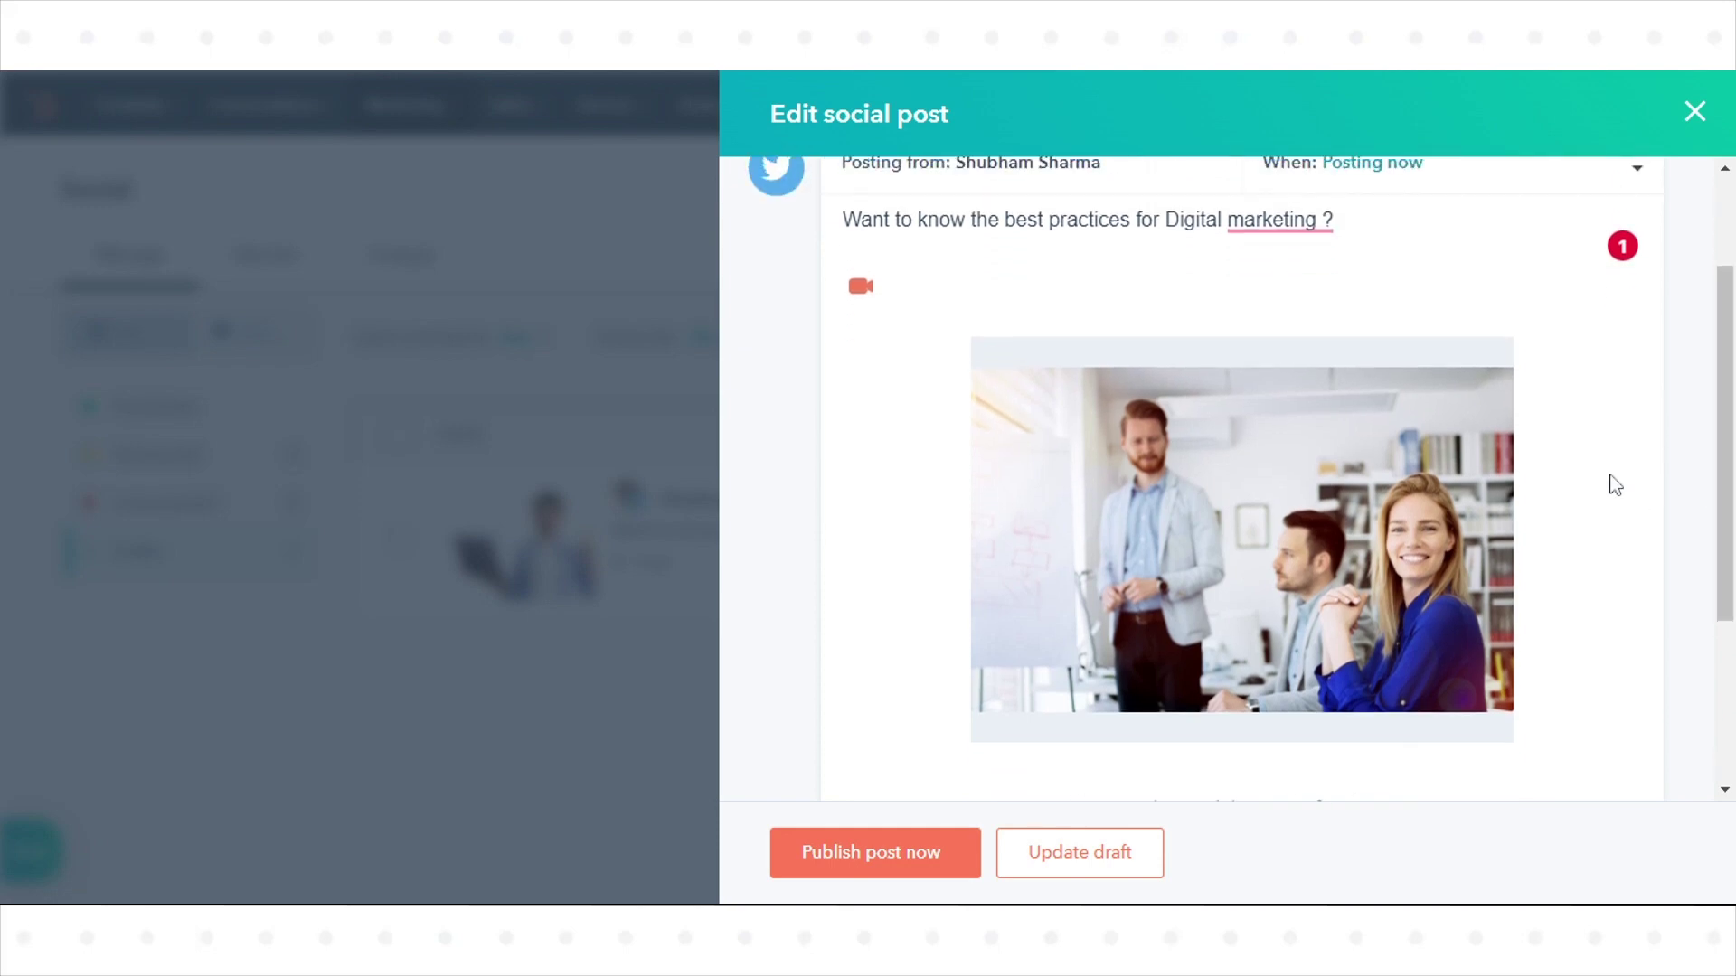